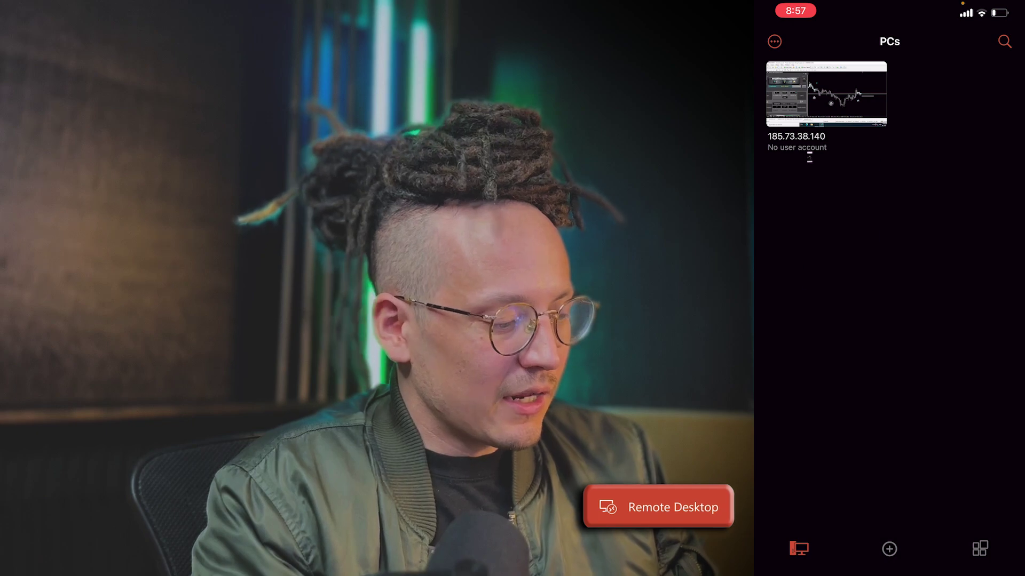
Connect the Remote Desktop session to the saved PC running MetaTrader 4
click(826, 96)
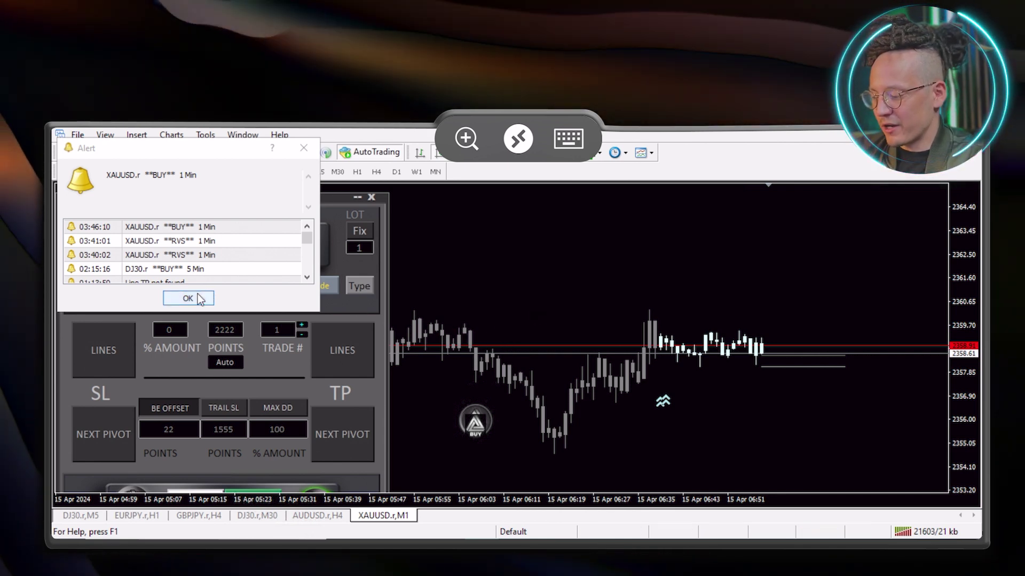
Dismiss both trading Alert dialogs so the RiskManager panel shows over the XAUUSD chart
click(198, 293)
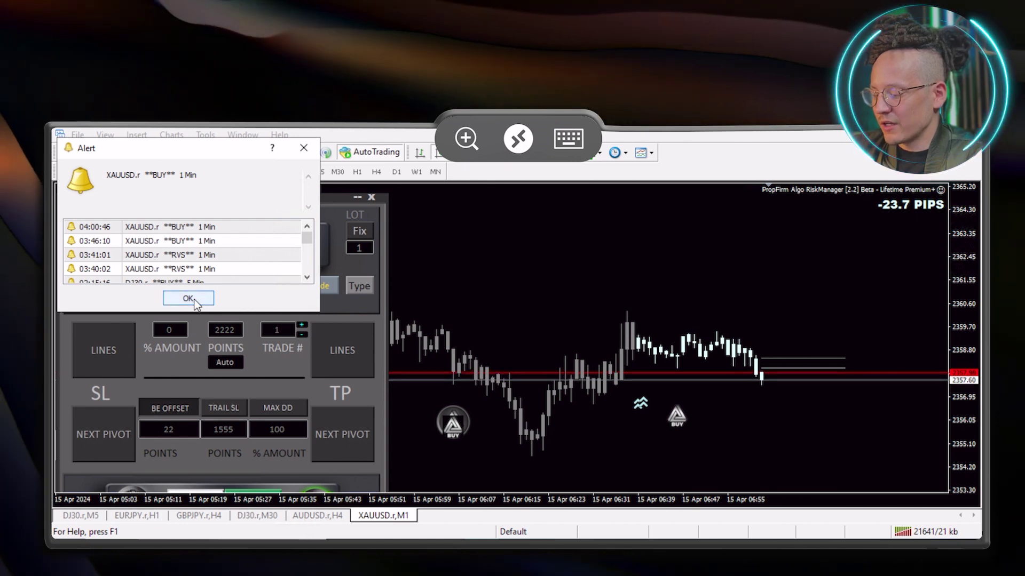
click(193, 299)
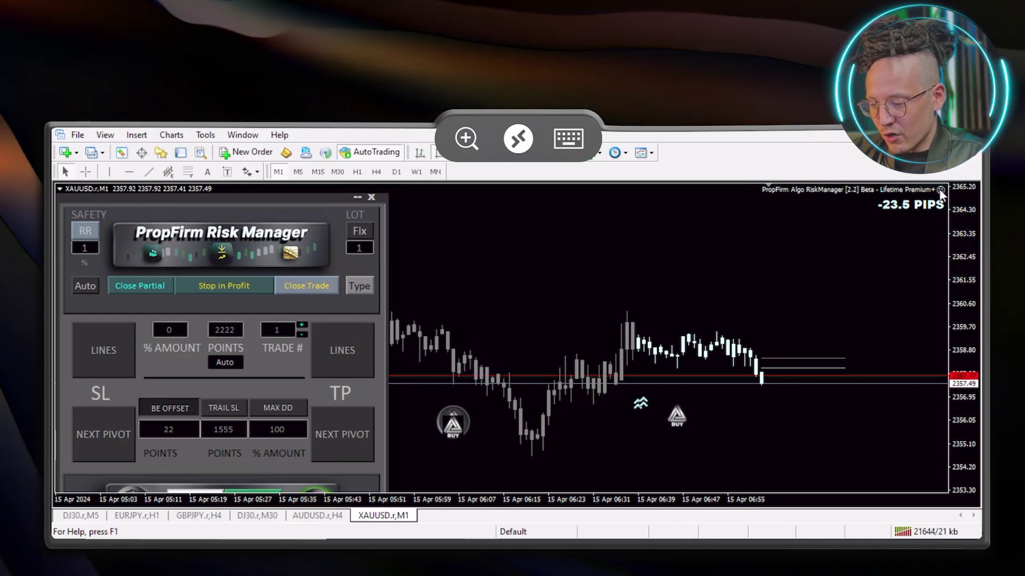
Review the RiskManager expert's inputs (Size Factor 50.0) via F7 and apply them
click(942, 193)
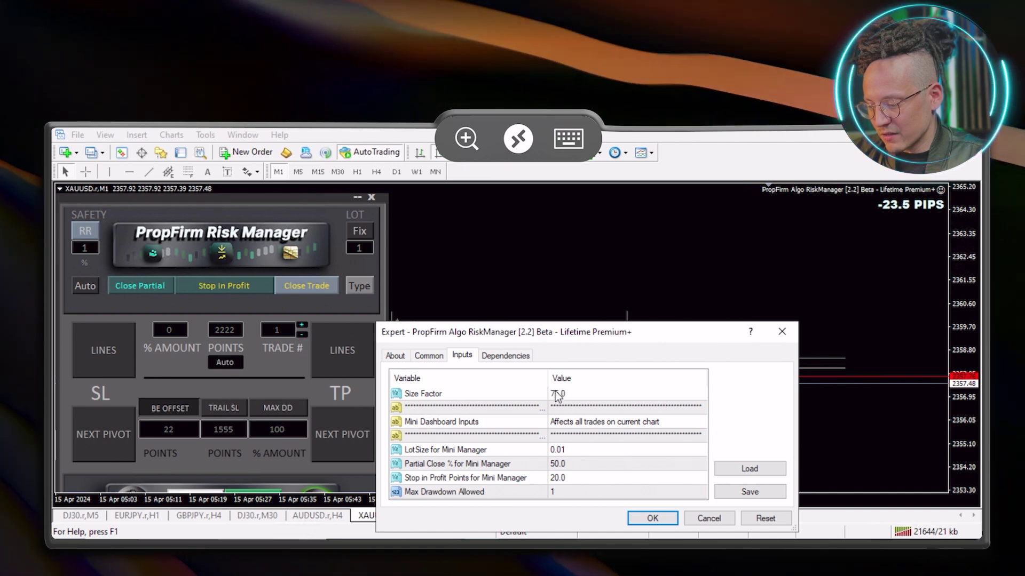
key(Escape)
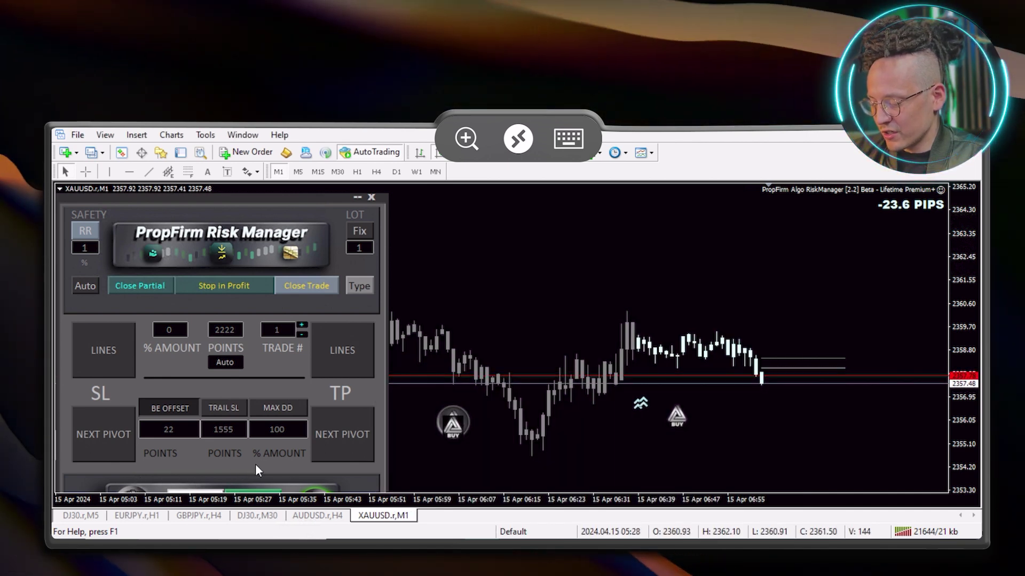
key(F7)
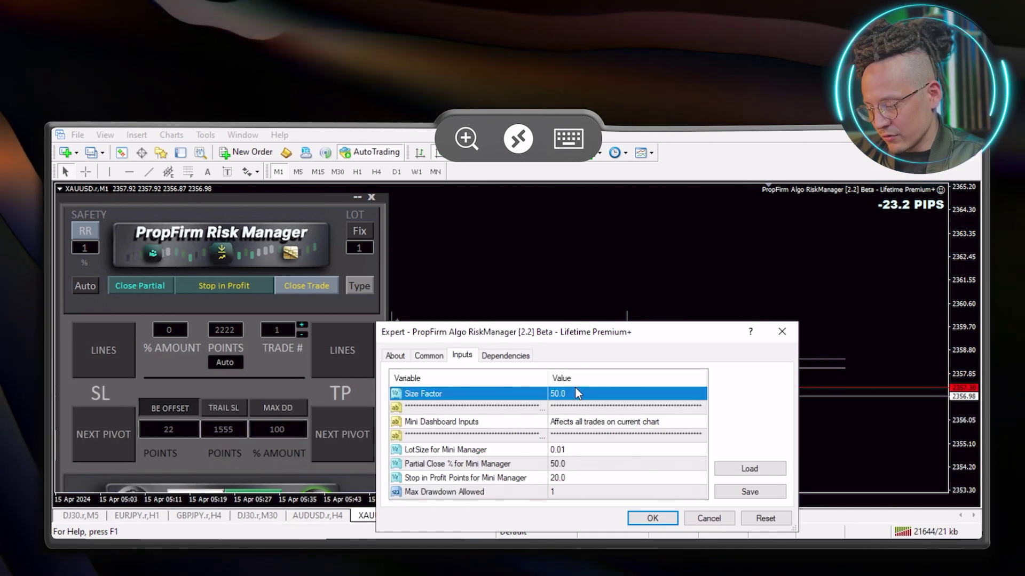
click(652, 519)
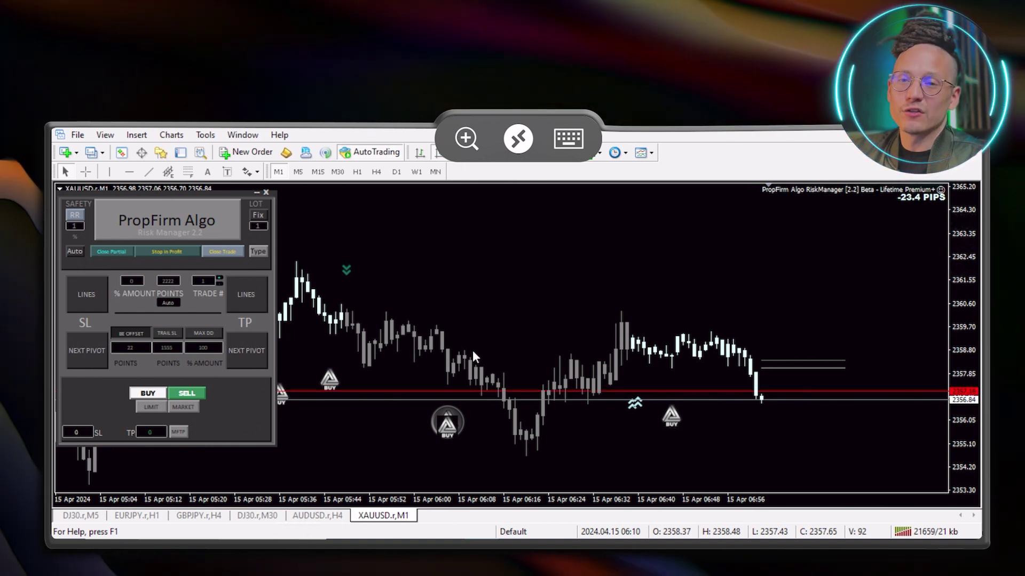
mouse_move(86, 294)
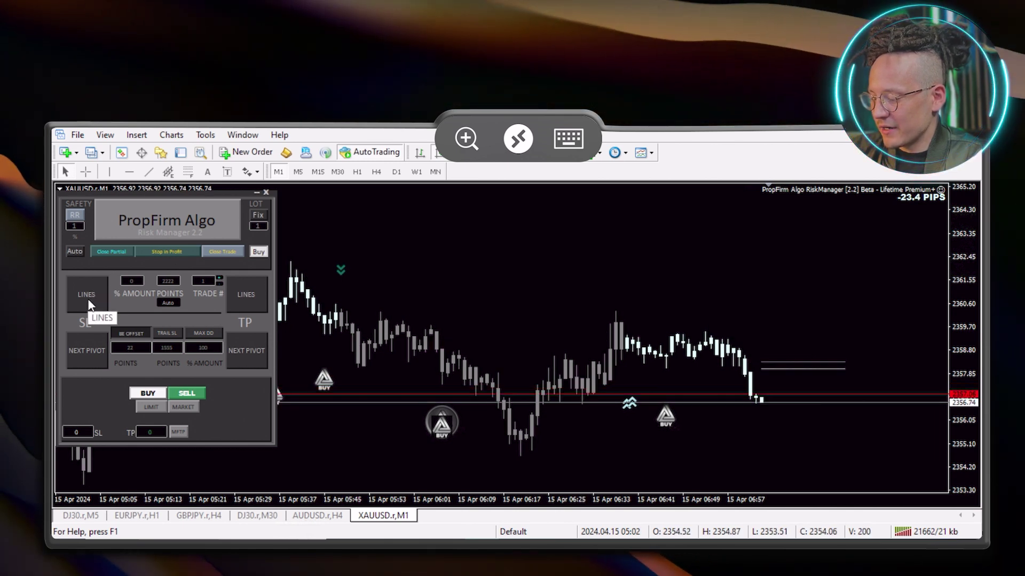
Show SL/TP lines, step the stop loss down two pivots to 2354.65, and enable the crosshair
click(87, 298)
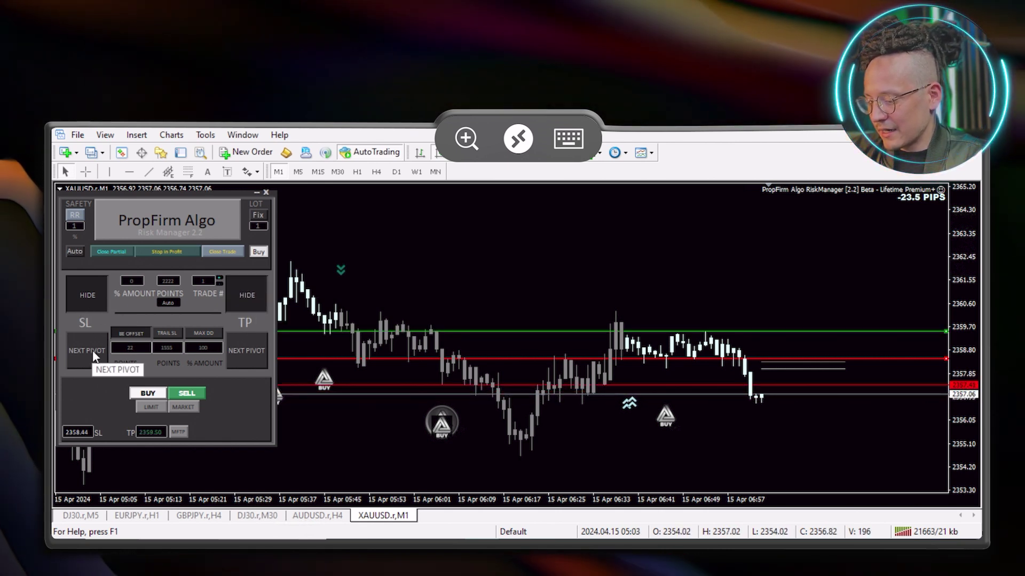
click(92, 350)
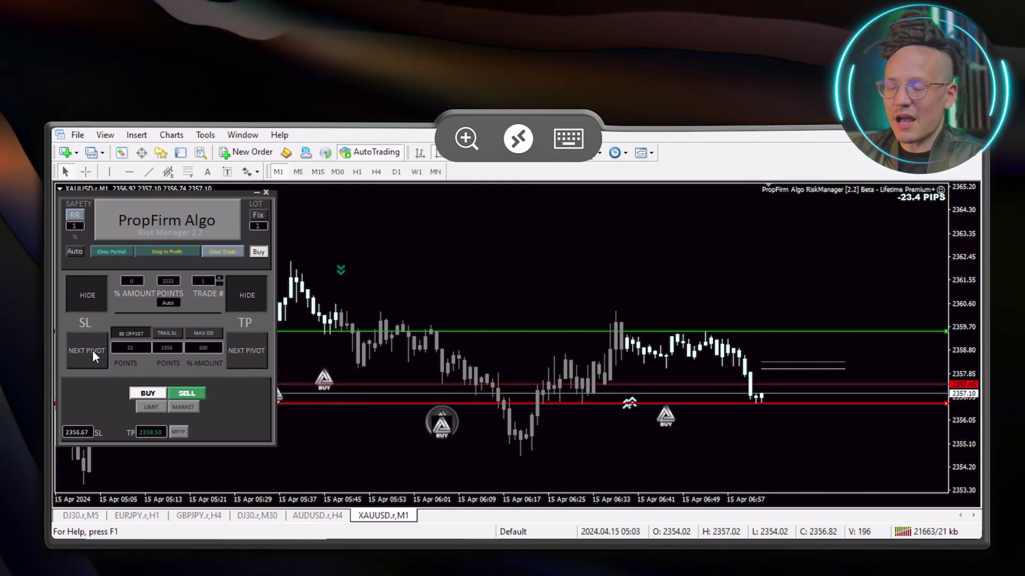
click(93, 349)
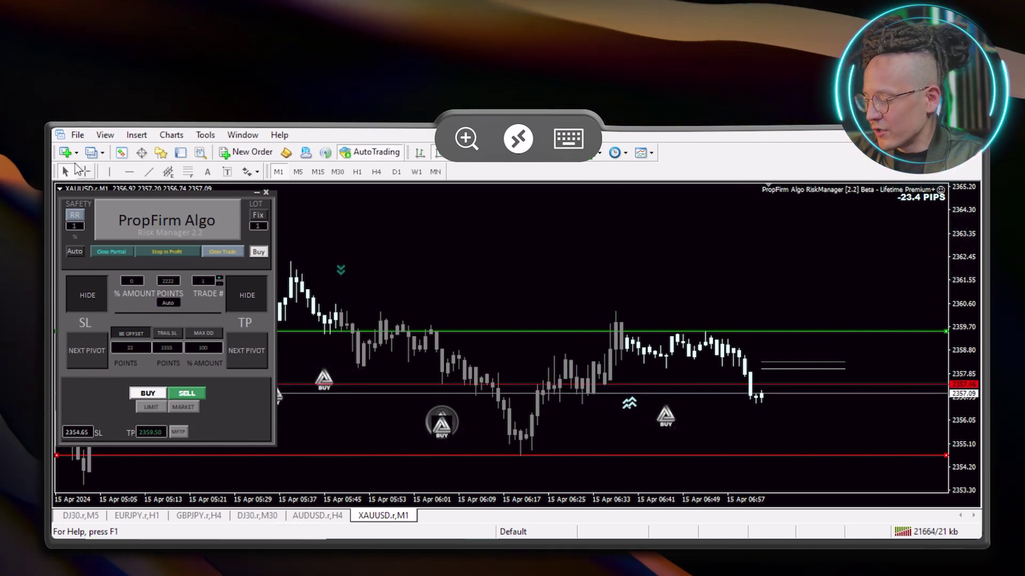
click(85, 172)
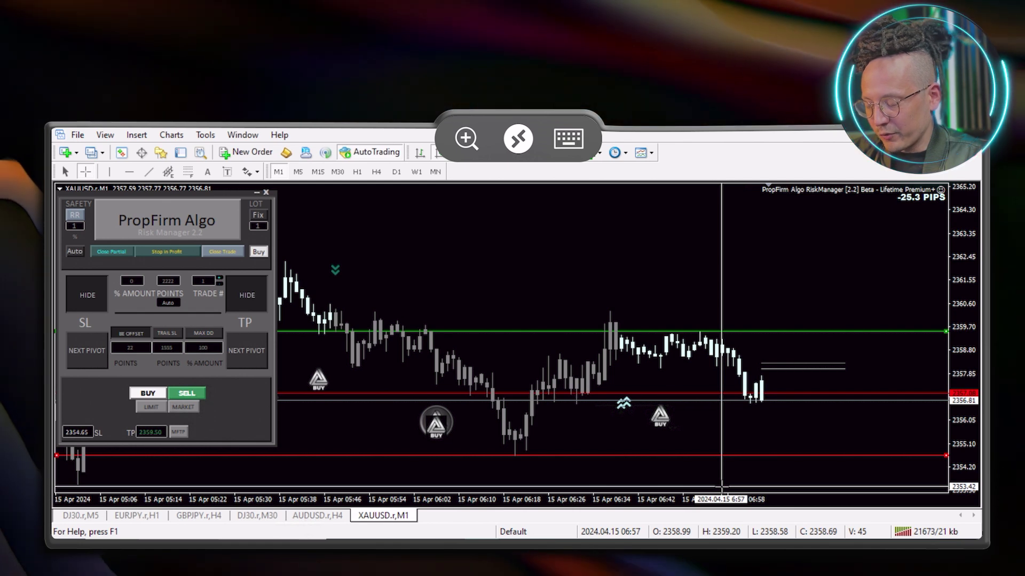
Set the stop-loss horizontal line's value to 2353.49 through its properties
right_click(716, 455)
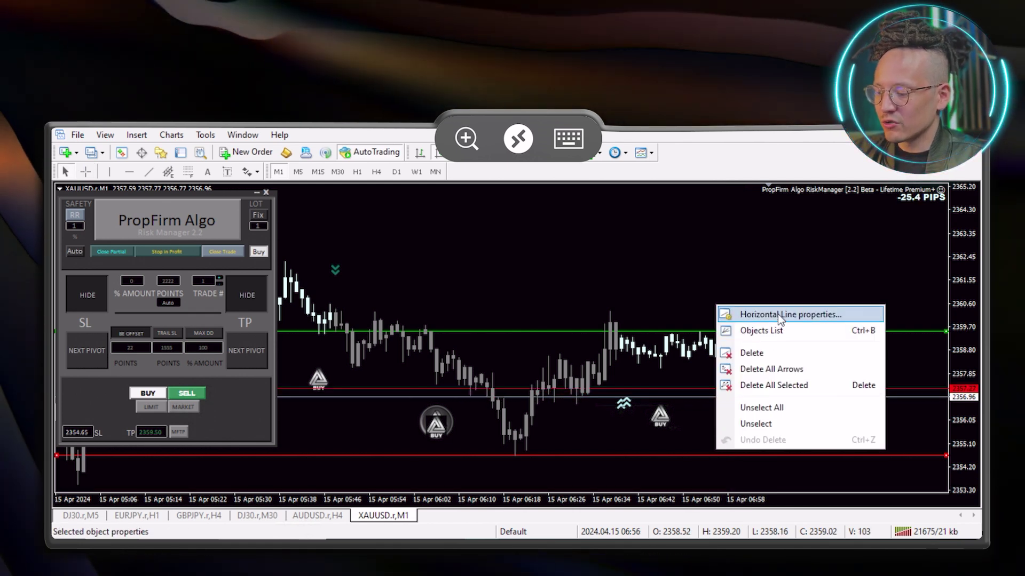
click(778, 314)
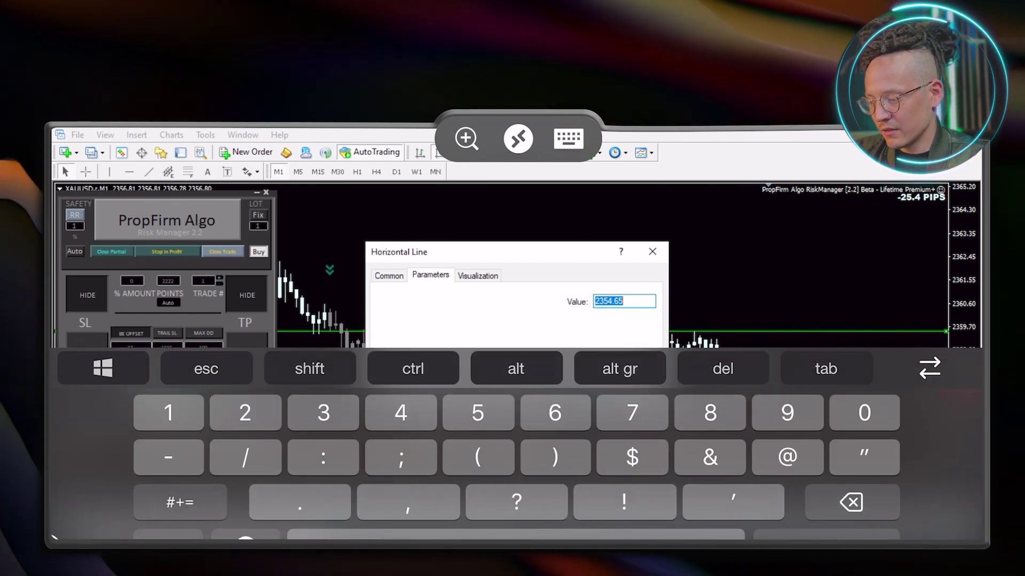
text(2353.49)
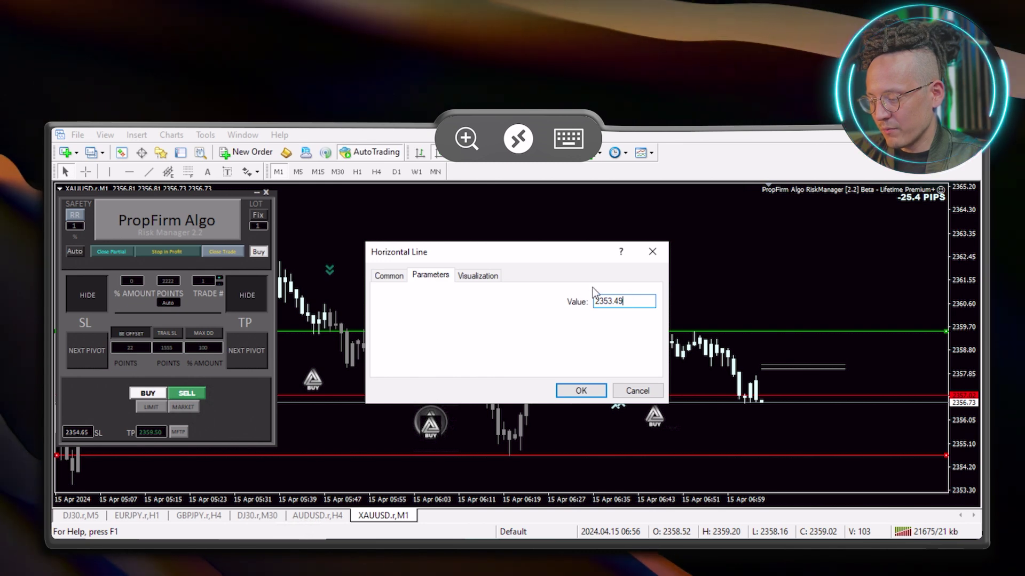
click(582, 391)
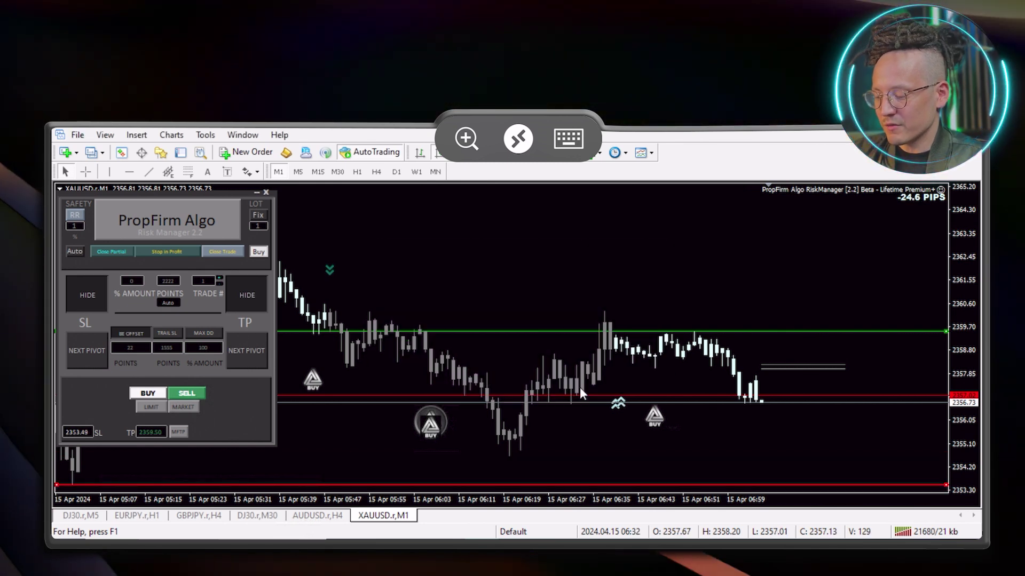
Enter .25 as the risk value and switch position sizing to risk-percentage mode
click(76, 227)
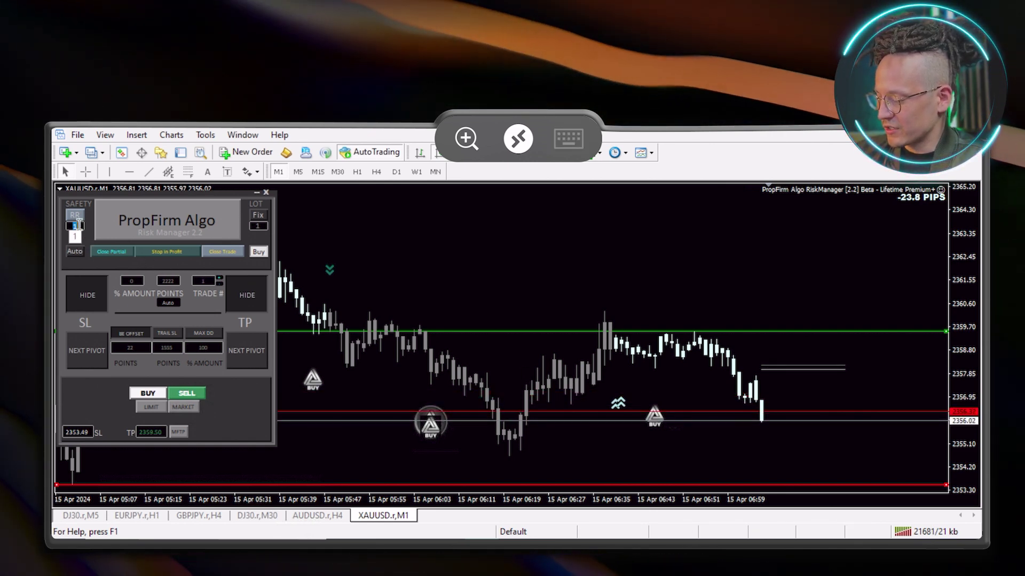
click(568, 138)
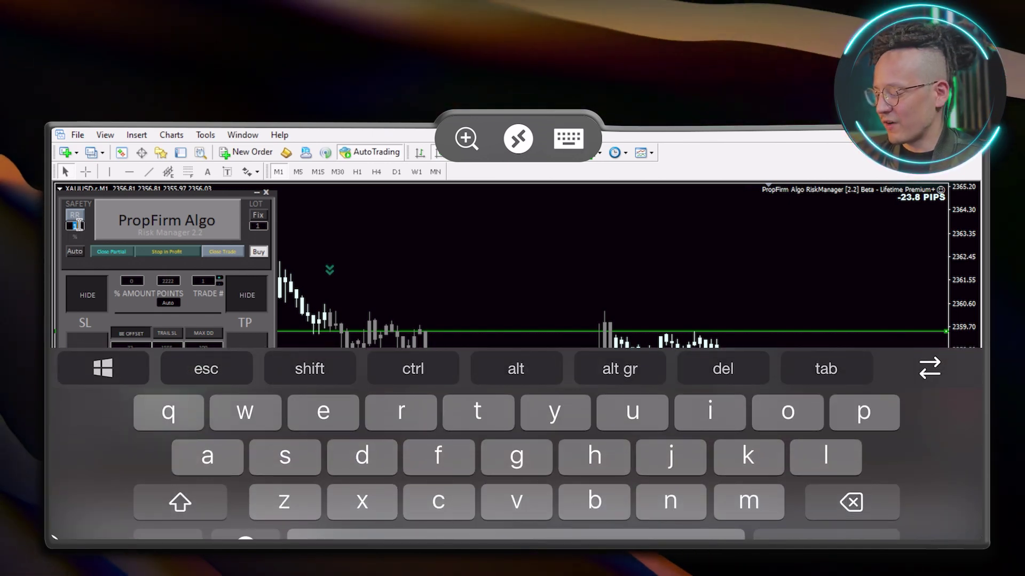
click(168, 538)
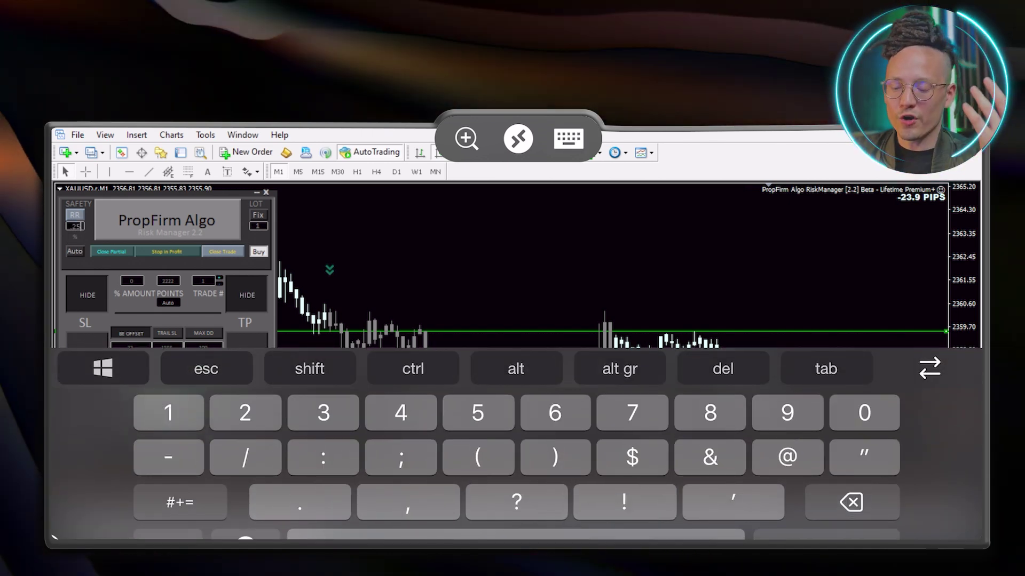
text(.25)
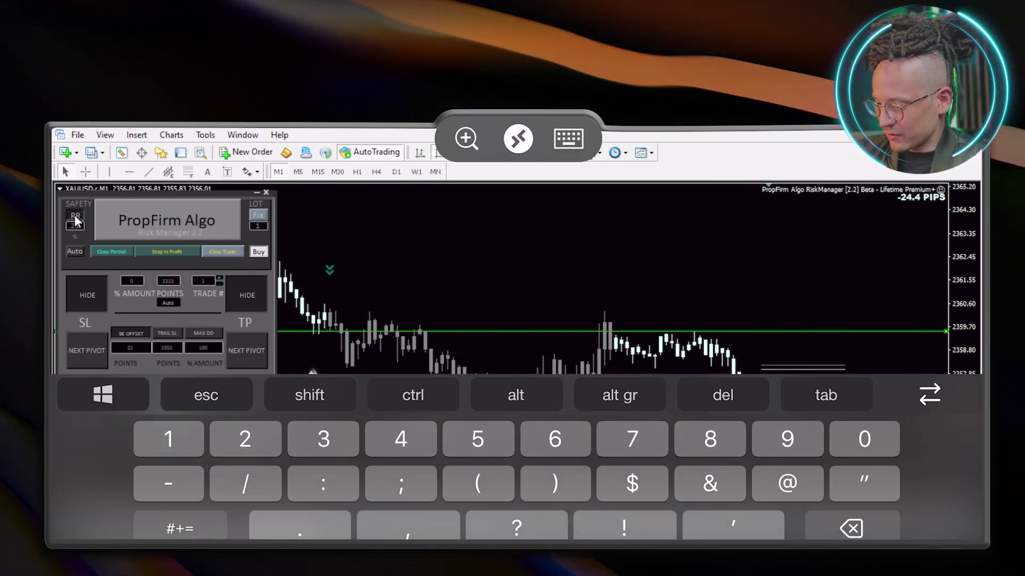
key(Return)
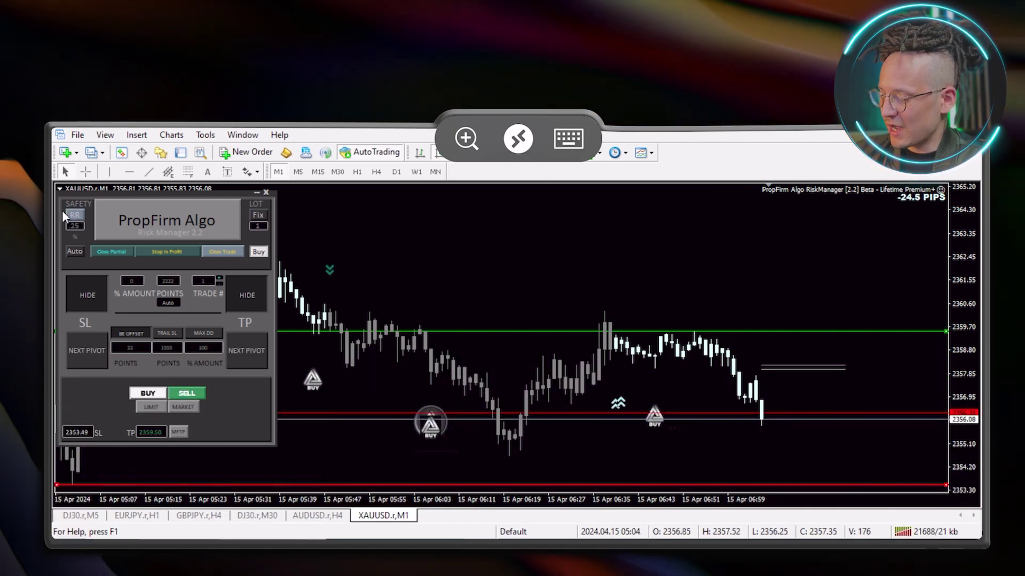
click(74, 218)
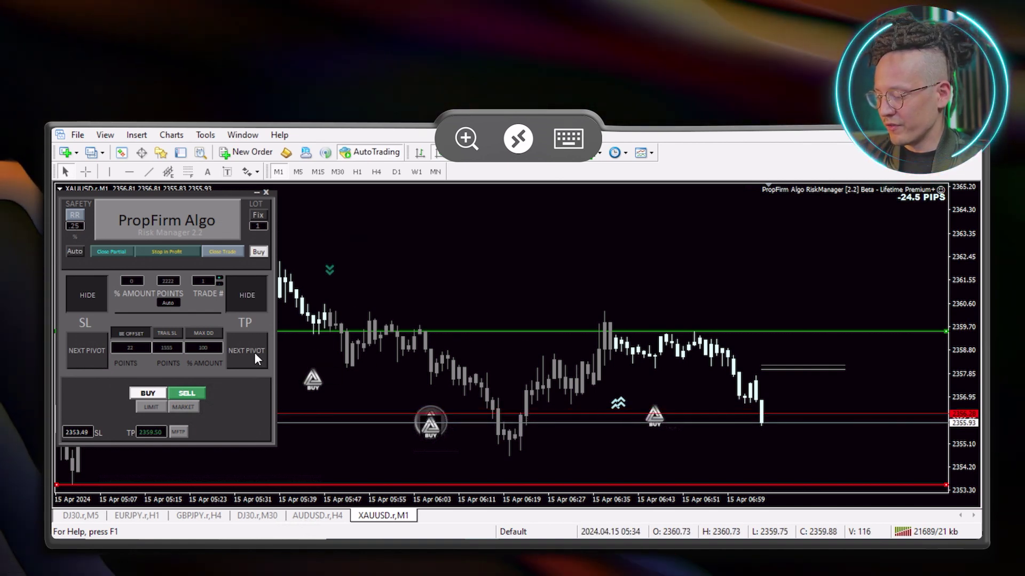
Step the take profit up through pivots until it reads 2362.85
click(253, 353)
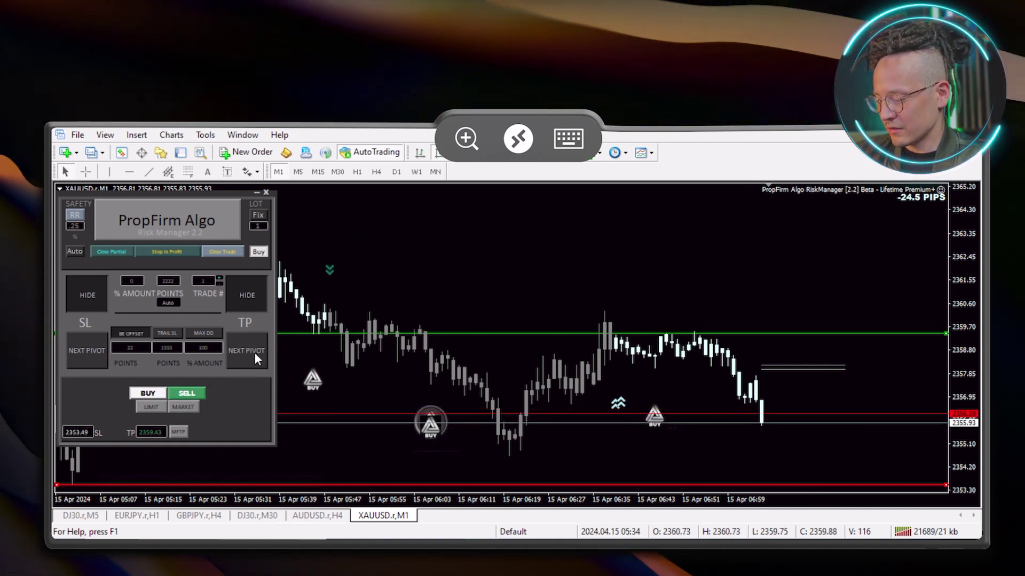
click(254, 353)
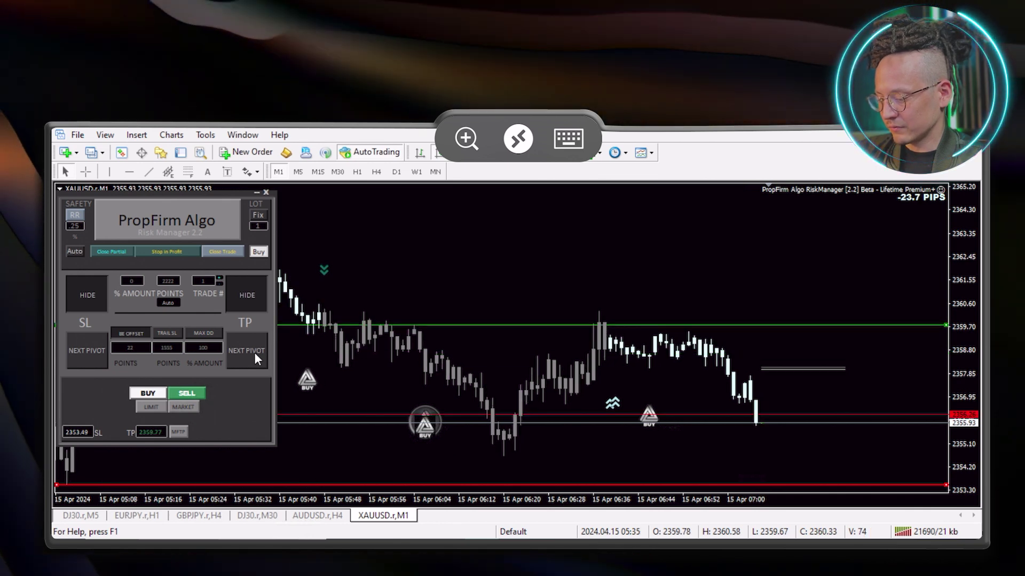
click(254, 352)
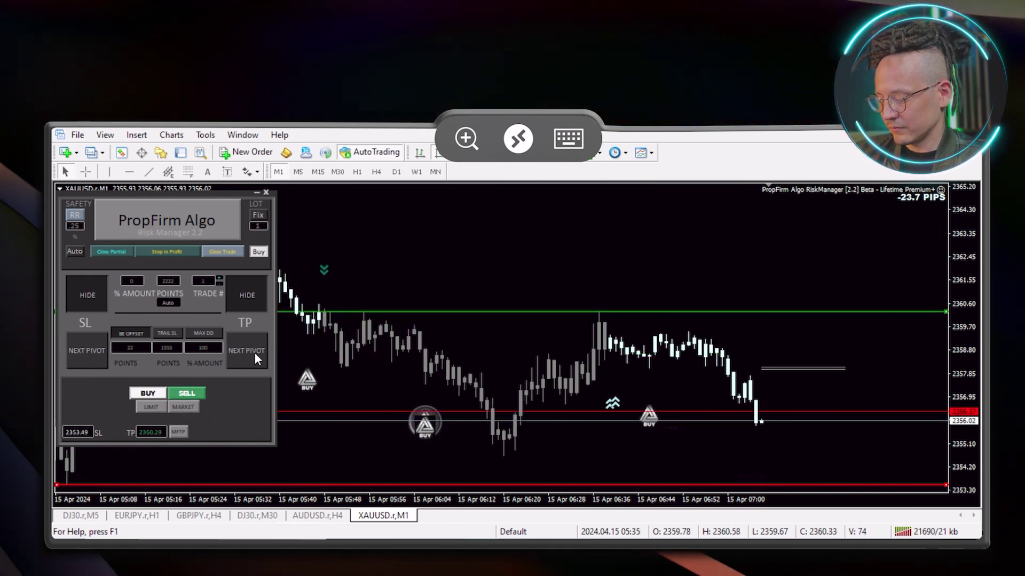
click(254, 353)
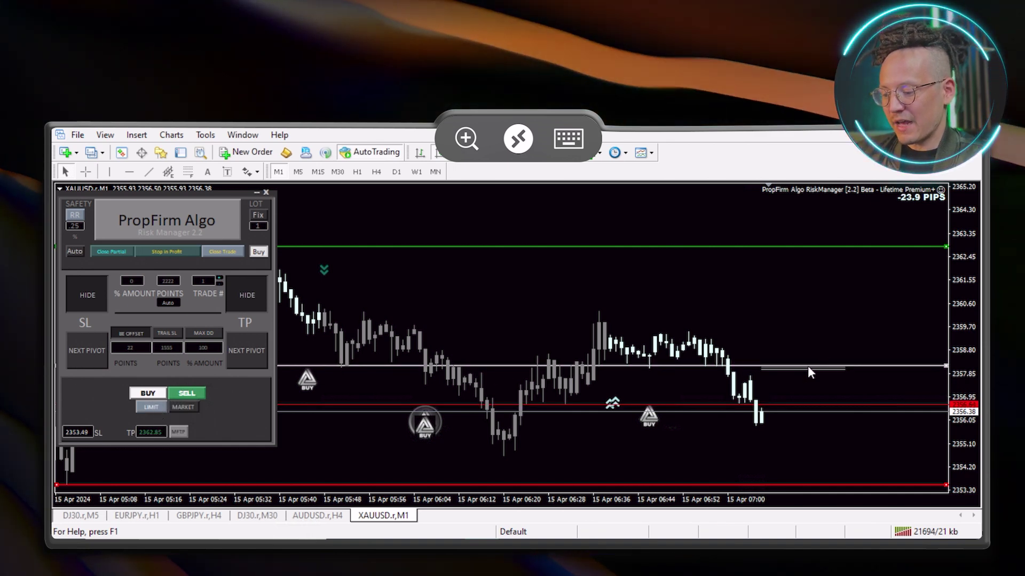
Move the white entry line to 2355.34 via its properties Value field
double_click(785, 438)
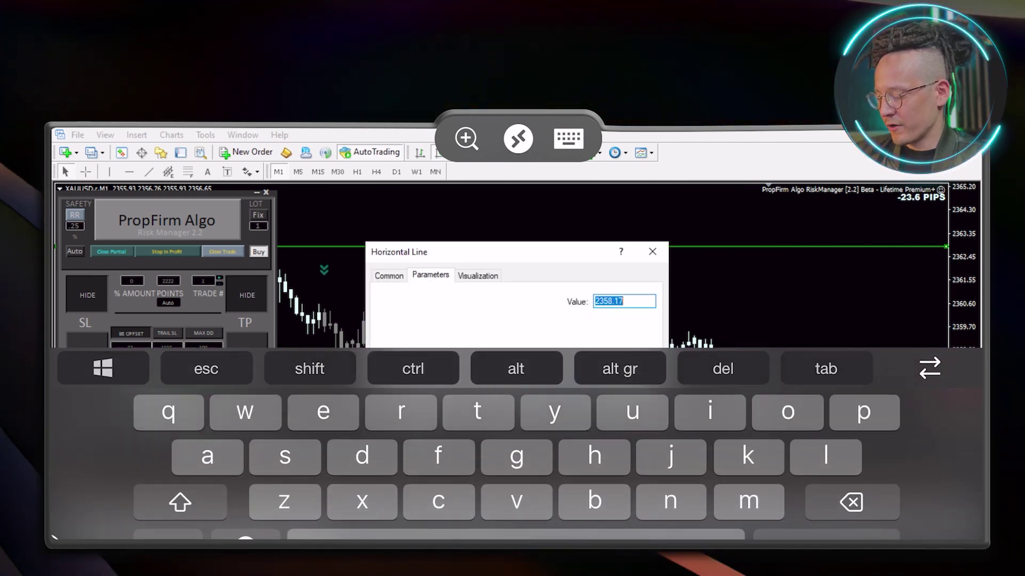
click(167, 536)
text(23)
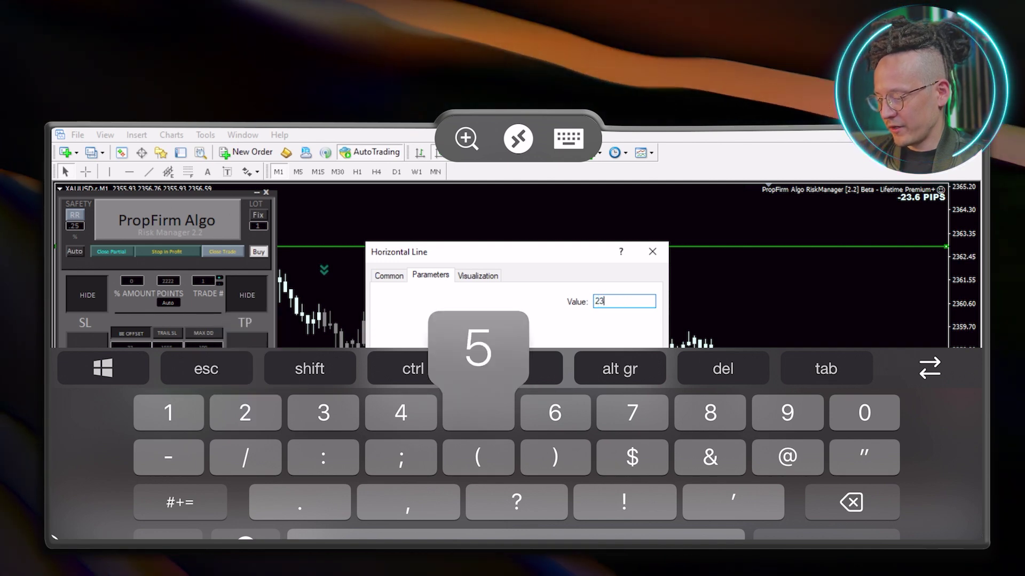
text(55.34)
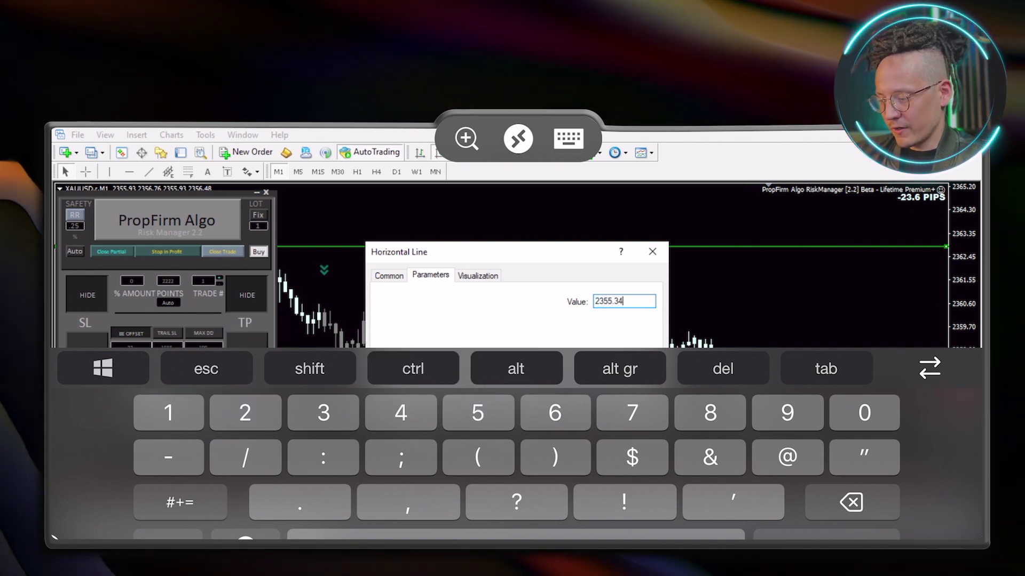
key(Return)
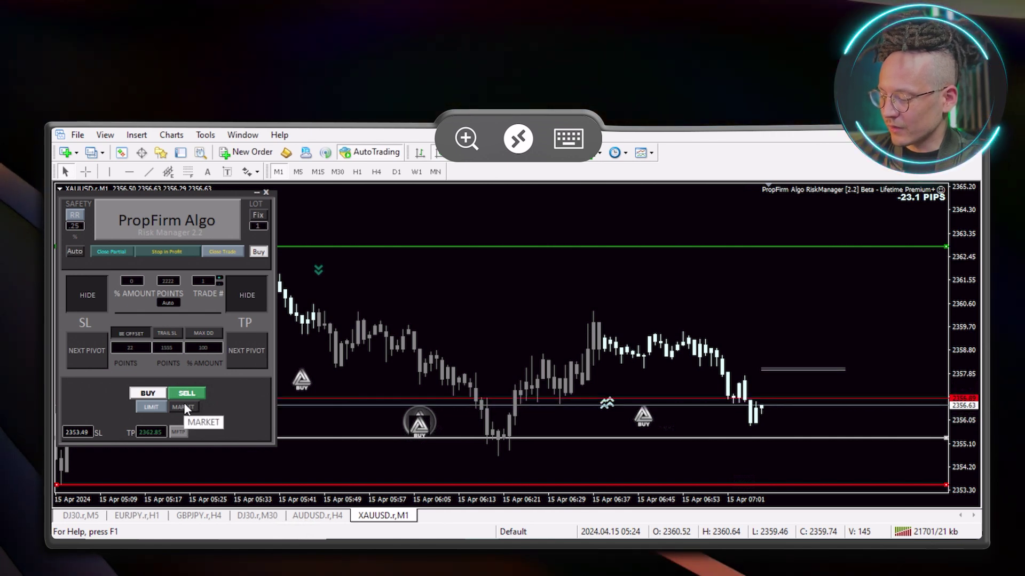
Switch to market order mode and place the 0.78-lot XAUUSD buy at 2357.06
click(185, 408)
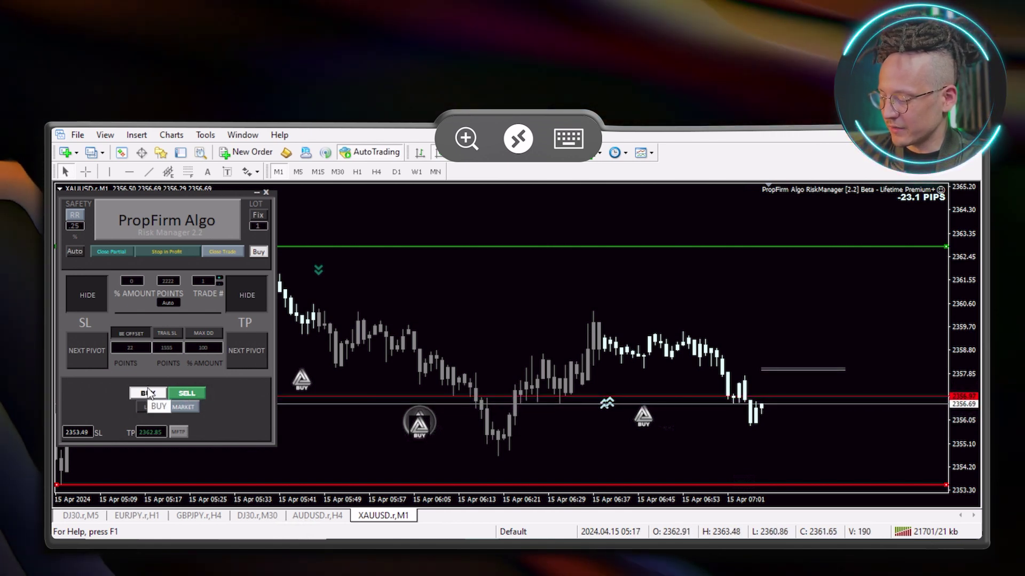
click(152, 393)
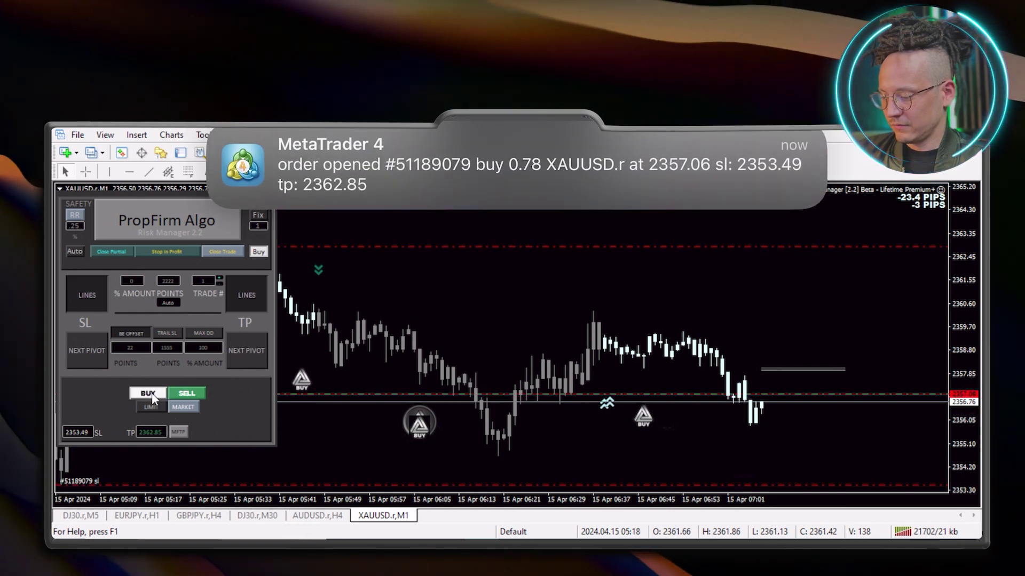